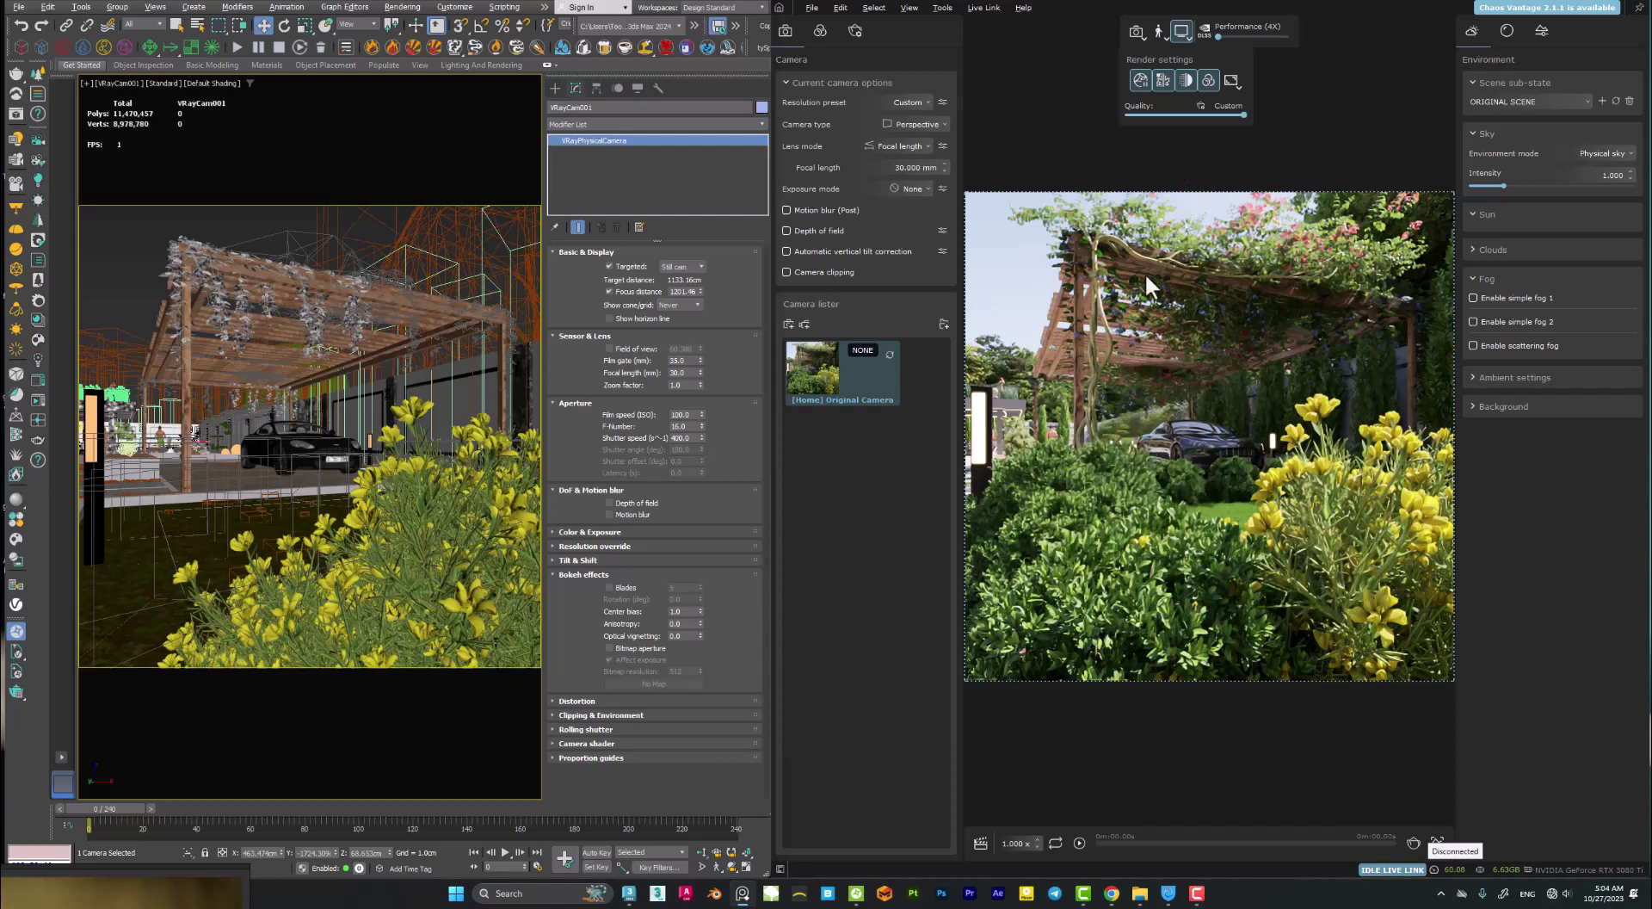
# Start the Chaos Vantage live link and set the VRayPhysicalCamera focal length to 30 mm.
pyautogui.click(16, 632)
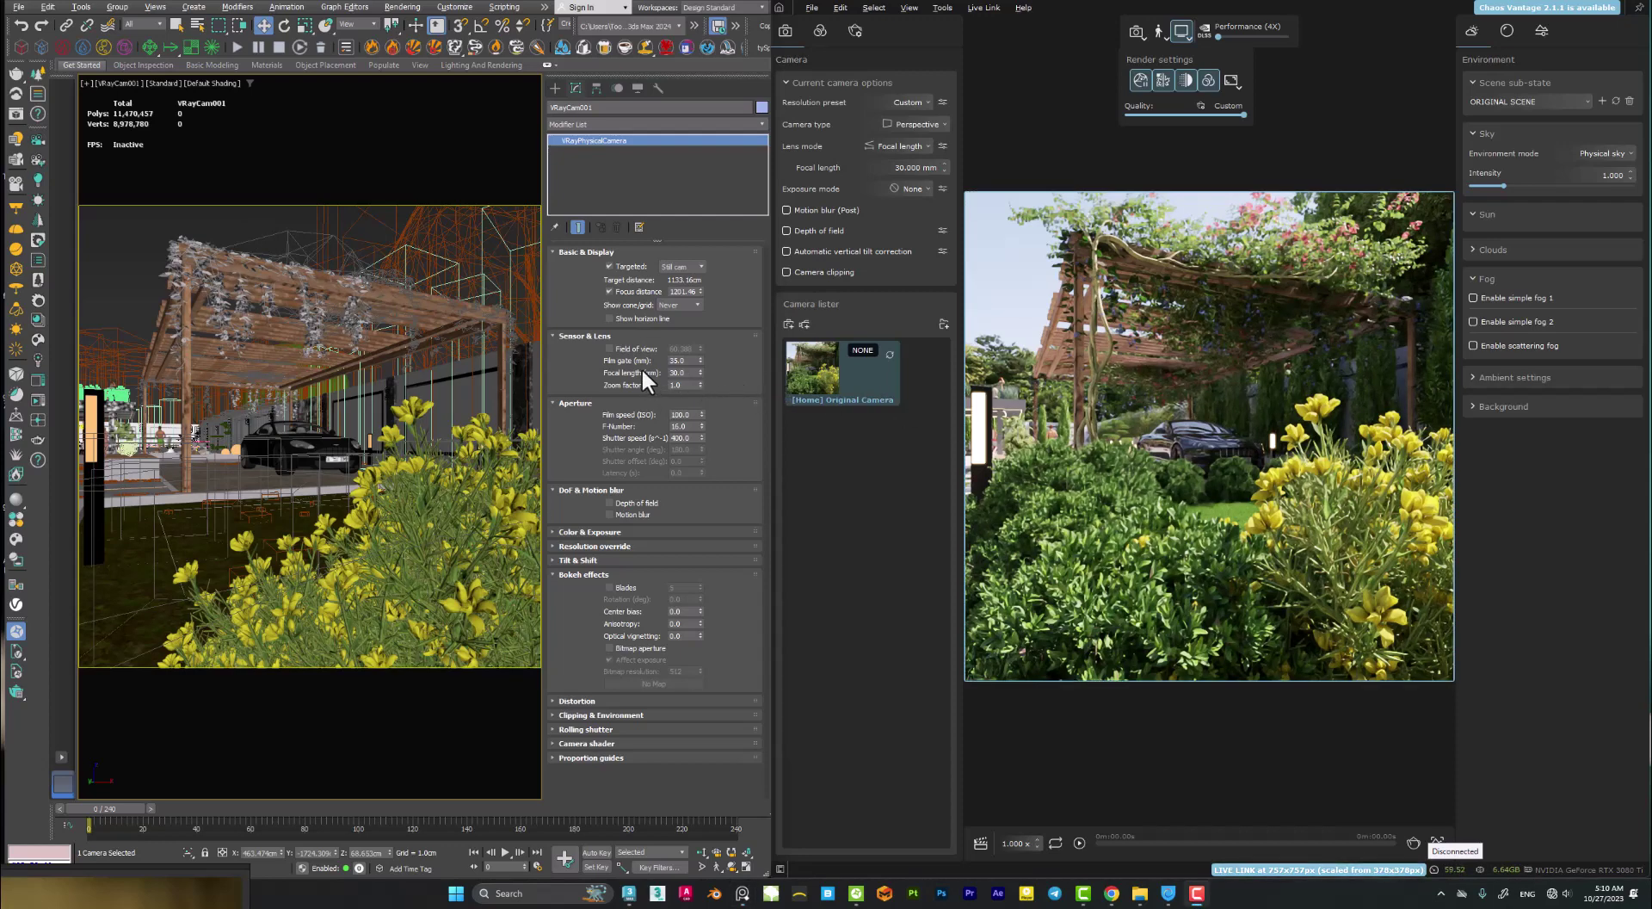
pyautogui.moveTo(700, 370)
pyautogui.mouseDown()
pyautogui.moveTo(701, 426)
pyautogui.moveTo(704, 370)
pyautogui.moveTo(702, 390)
pyautogui.moveTo(690, 372)
pyautogui.mouseUp()
pyautogui.write('30')
pyautogui.press('Return')
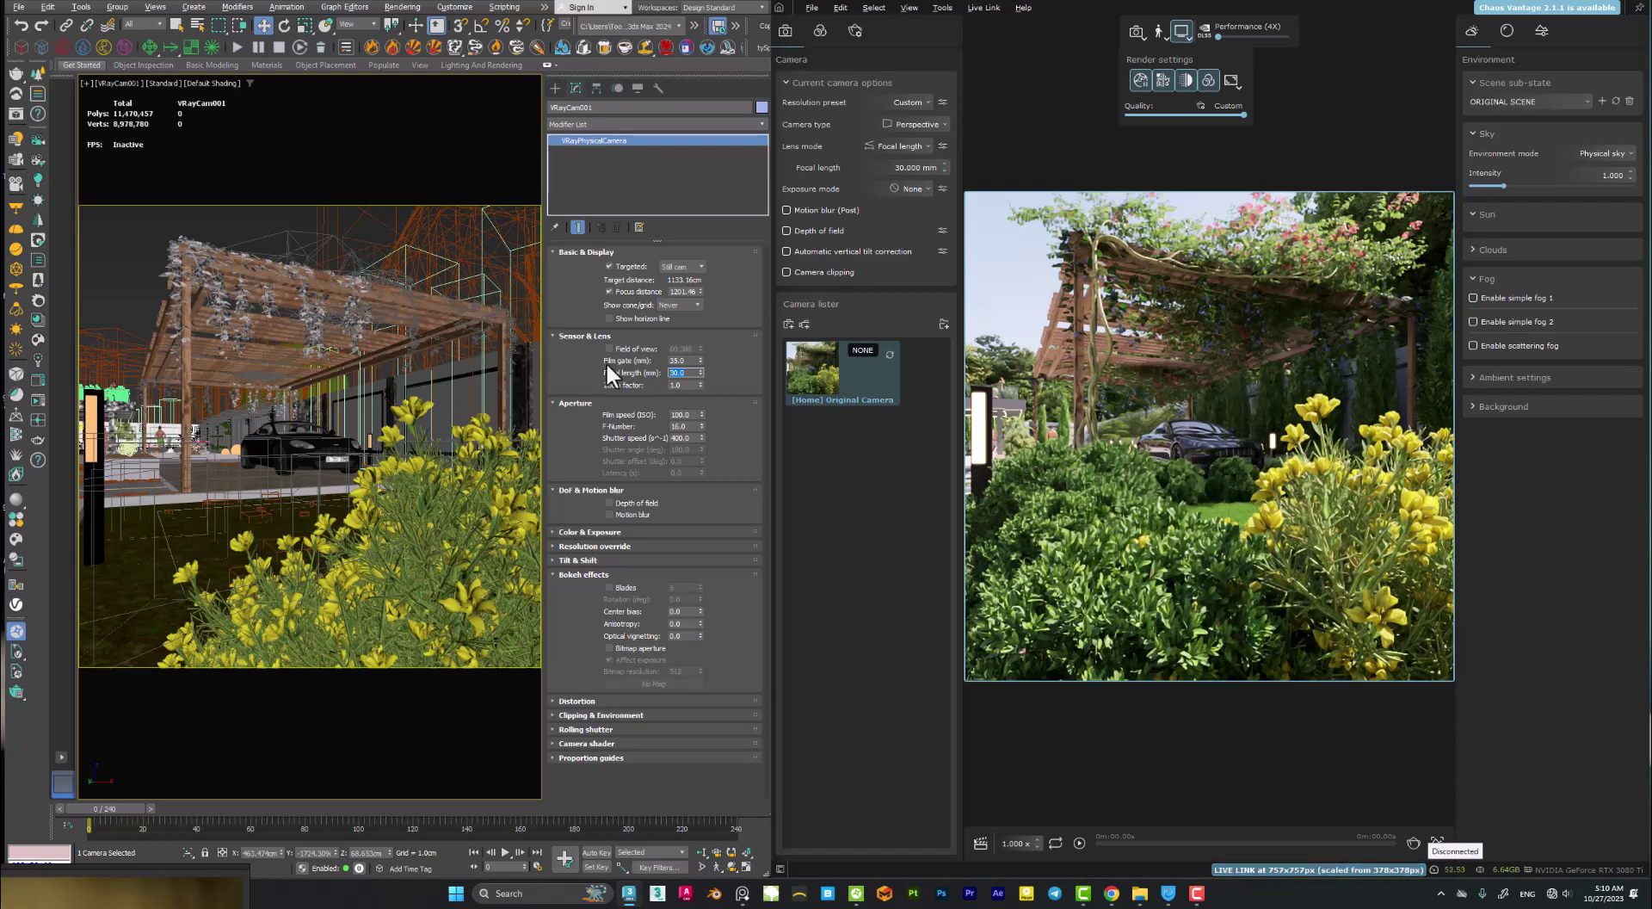
pyautogui.click(565, 379)
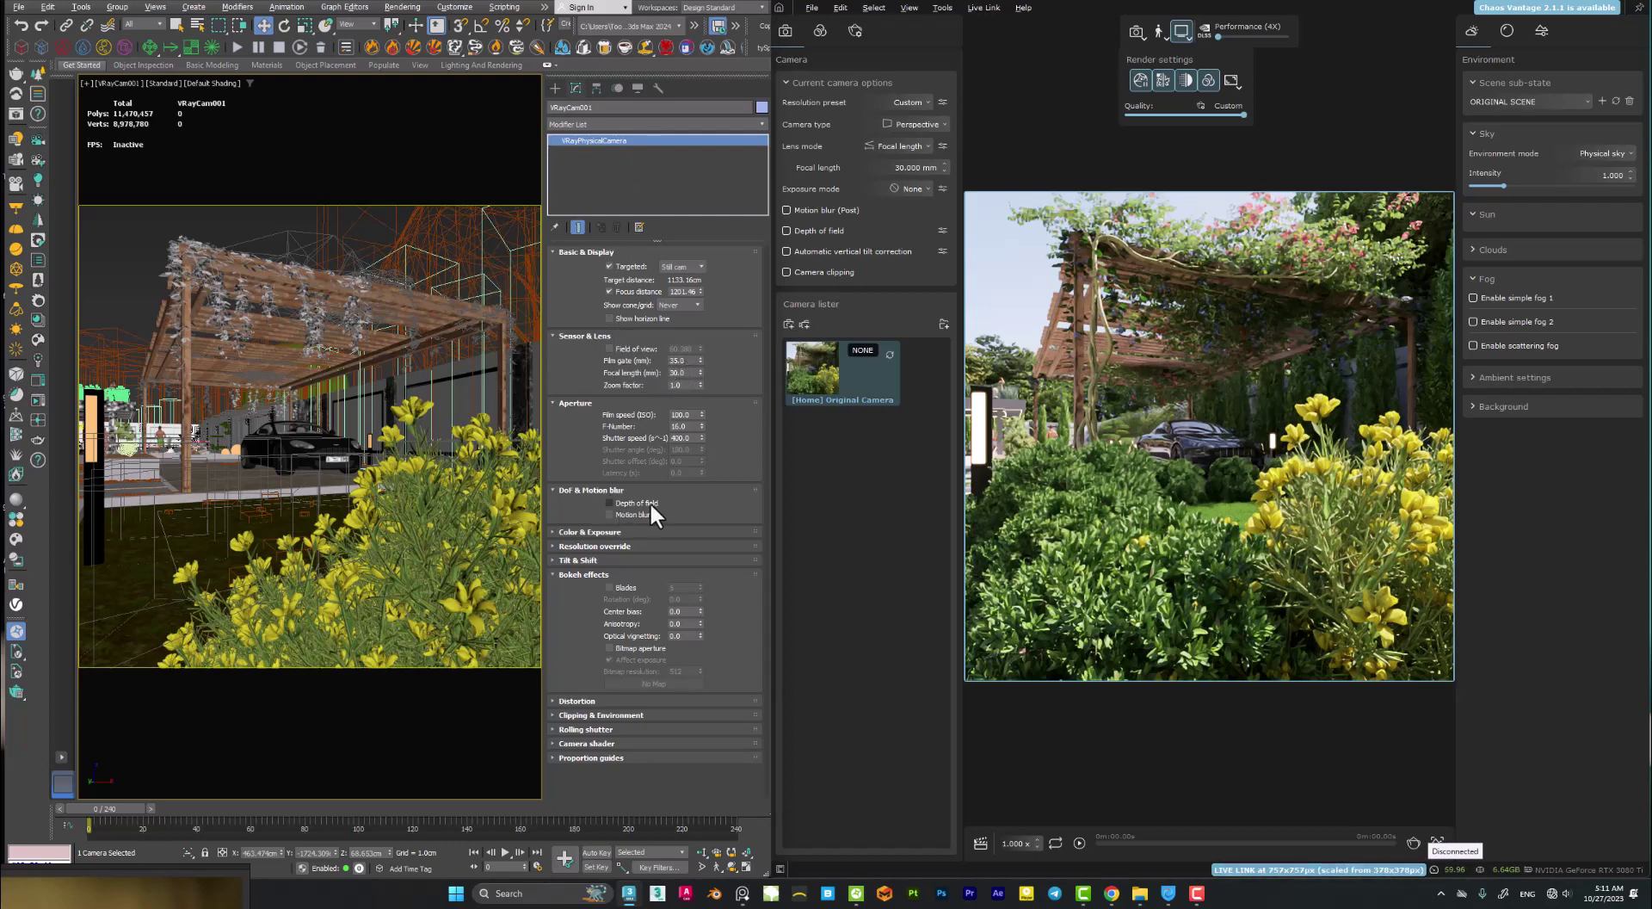
# Turn on camera depth of field and change the focal length to 50 mm.
pyautogui.click(608, 502)
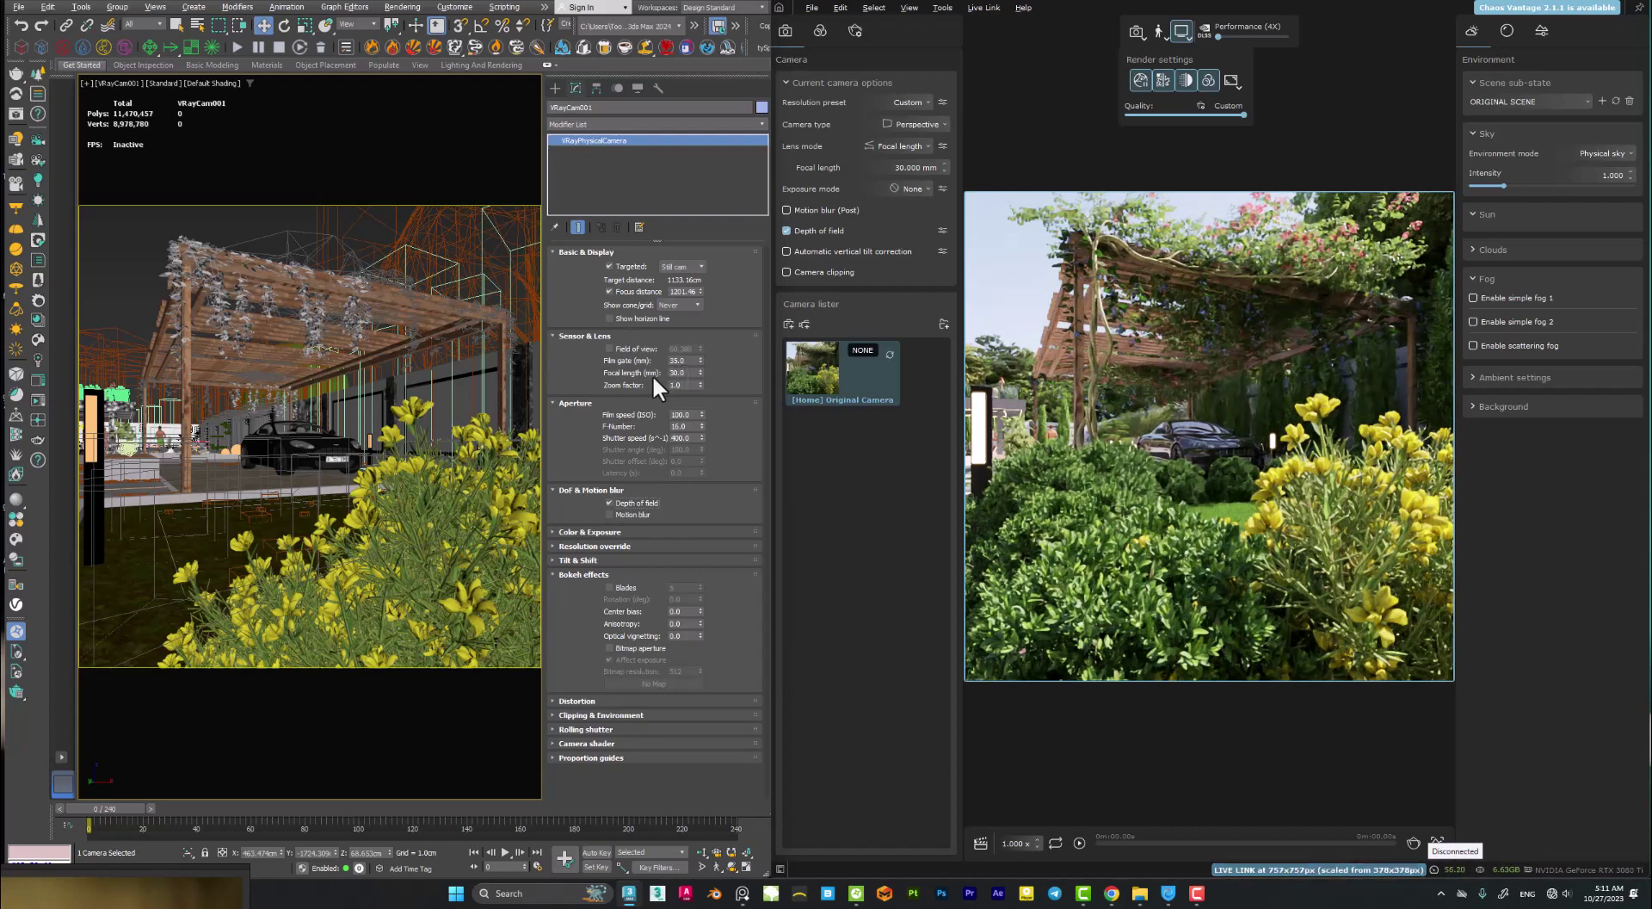
pyautogui.doubleClick(687, 373)
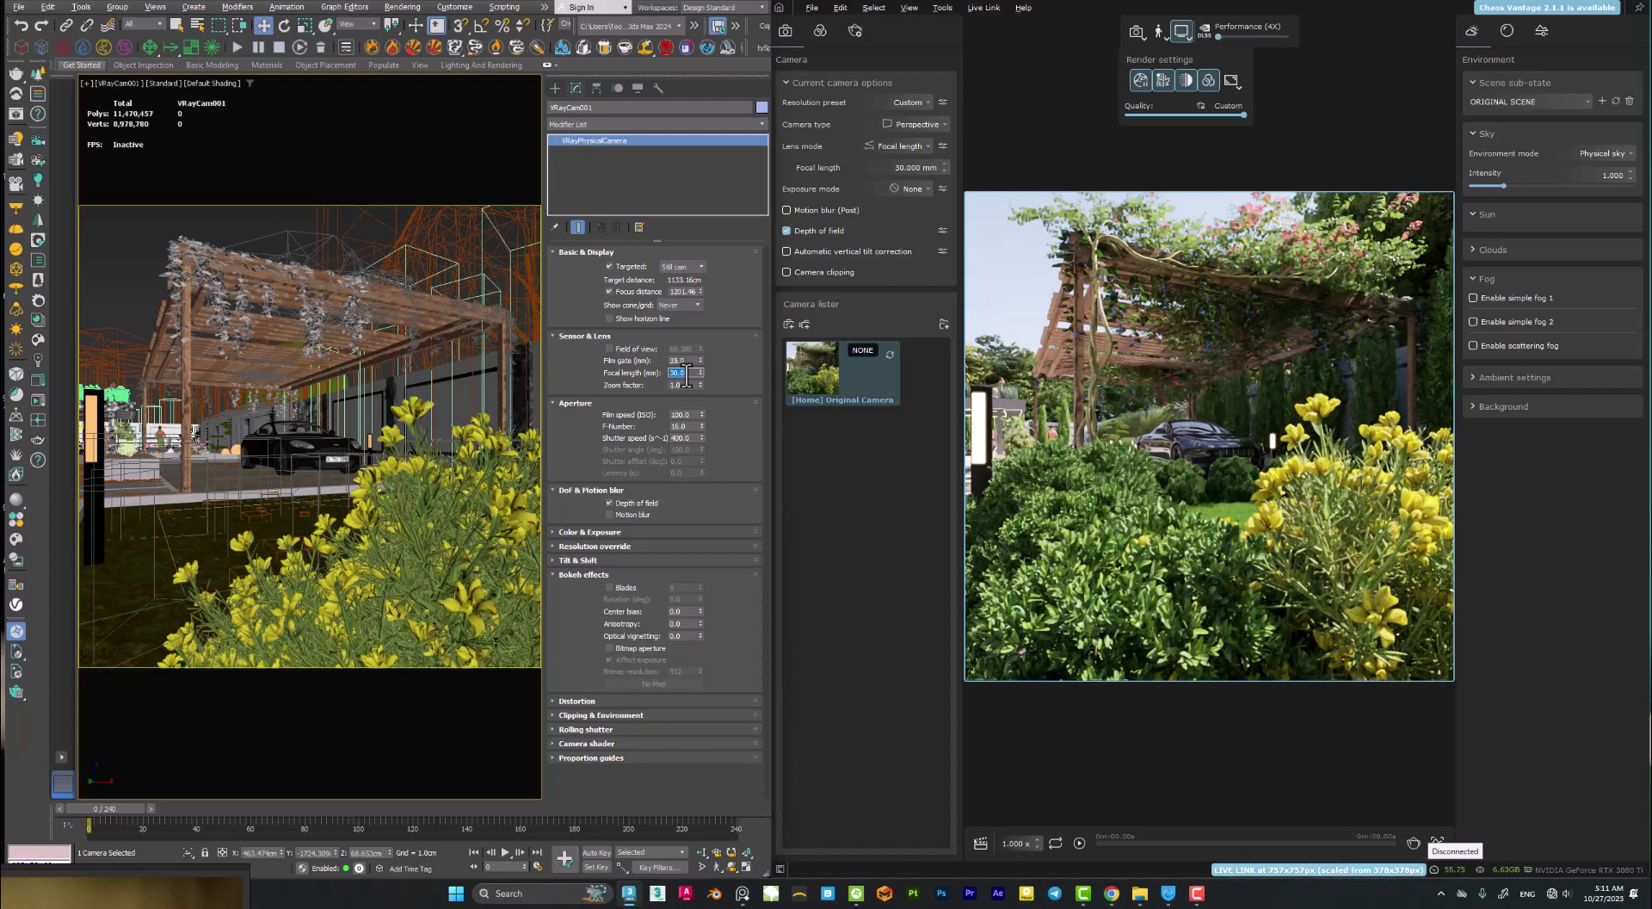
pyautogui.write('50')
pyautogui.press('Return')
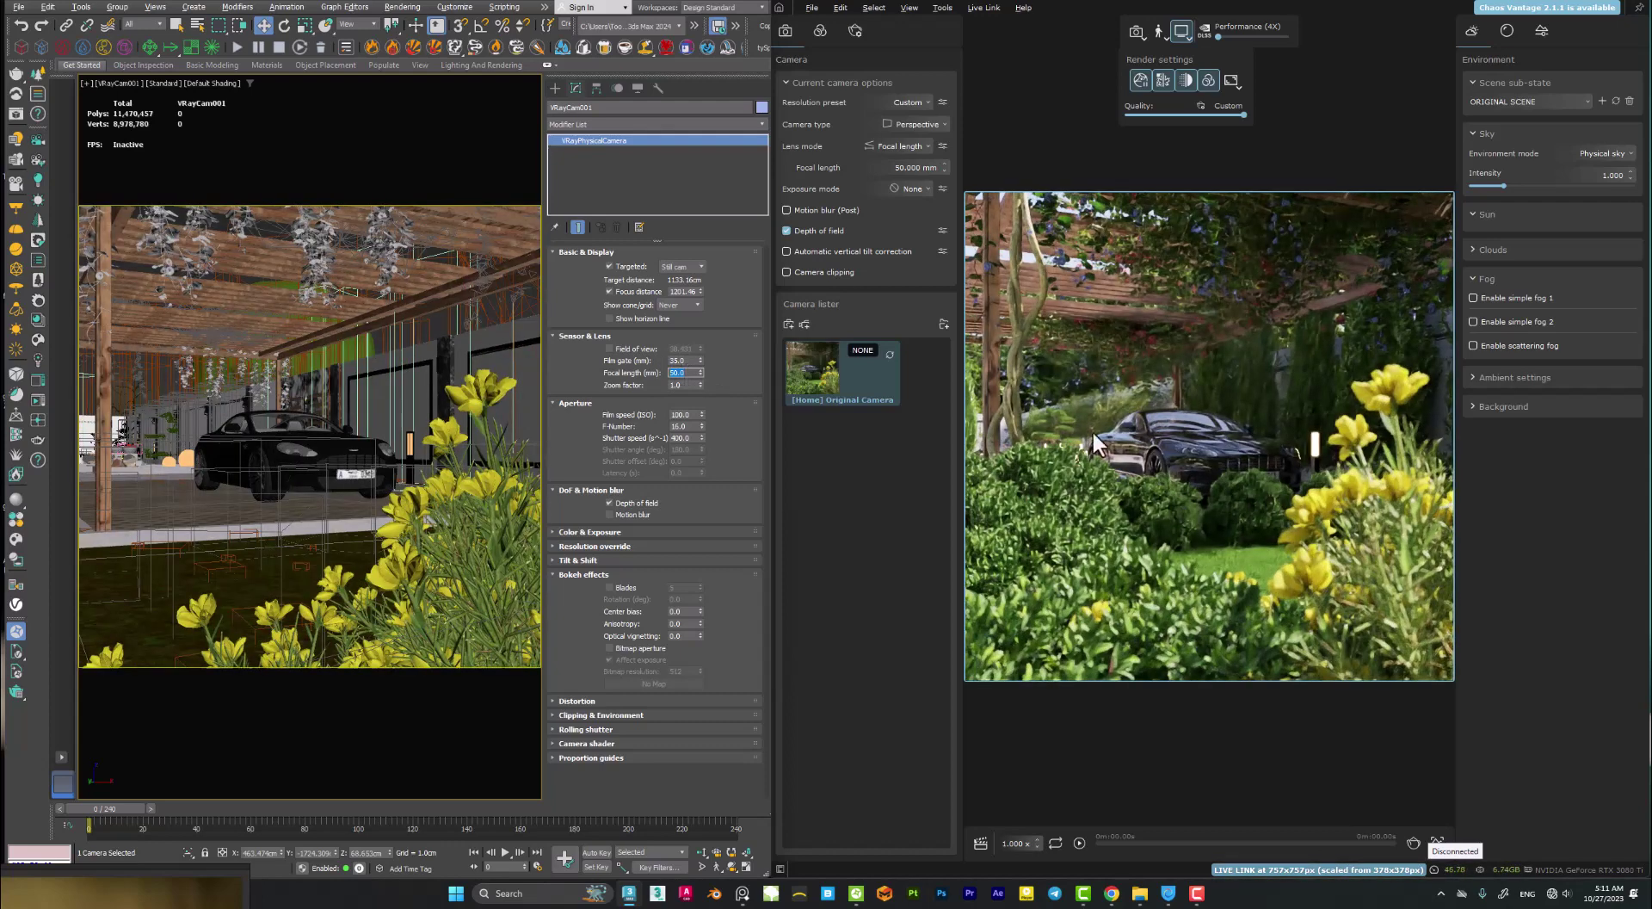
# Set the aperture F-number to 2.2 to blur the foreground flowers.
pyautogui.doubleClick(689, 426)
pyautogui.write('2.')
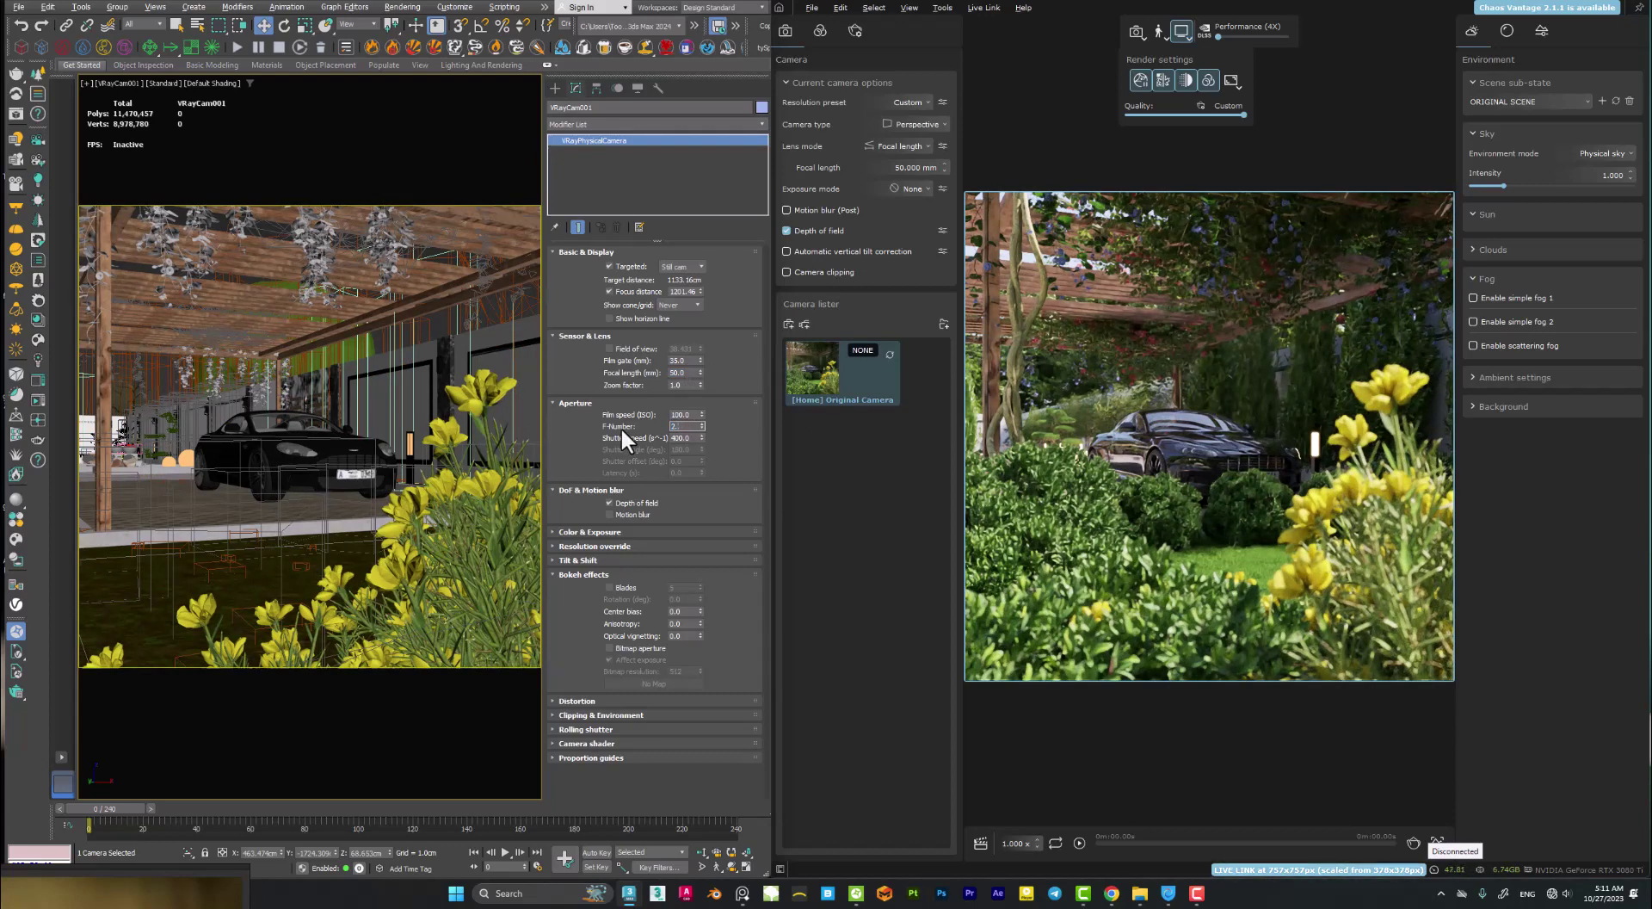
pyautogui.write('2')
pyautogui.press('Return')
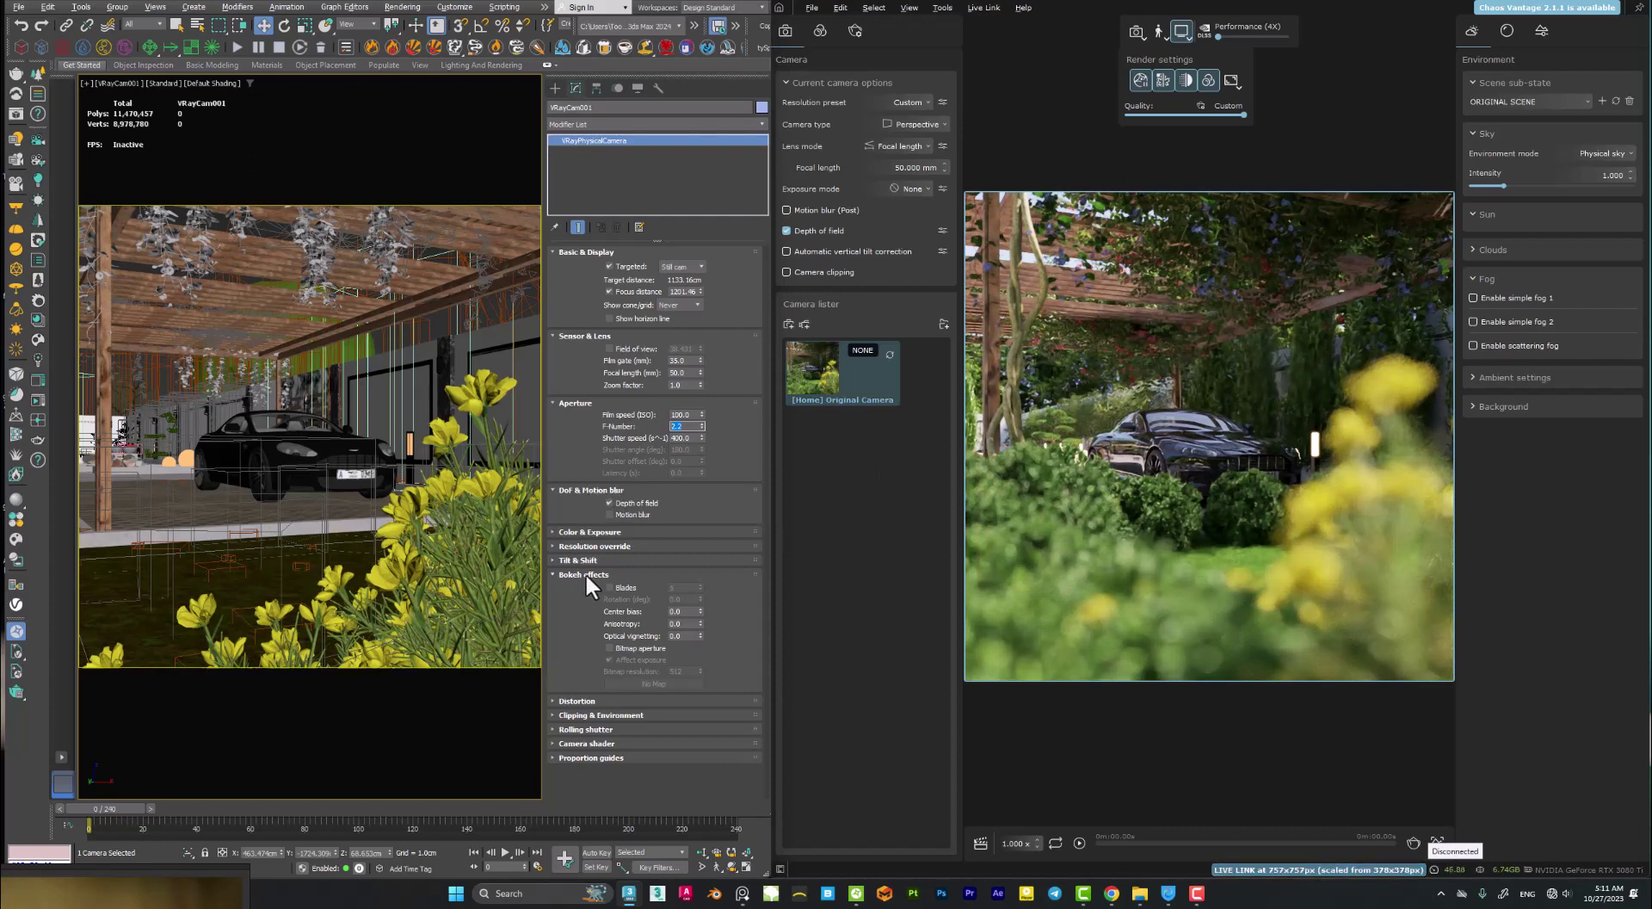
# Enable bokeh blades, try blade counts 2 and 3, then disable blades for round bokeh.
pyautogui.click(609, 587)
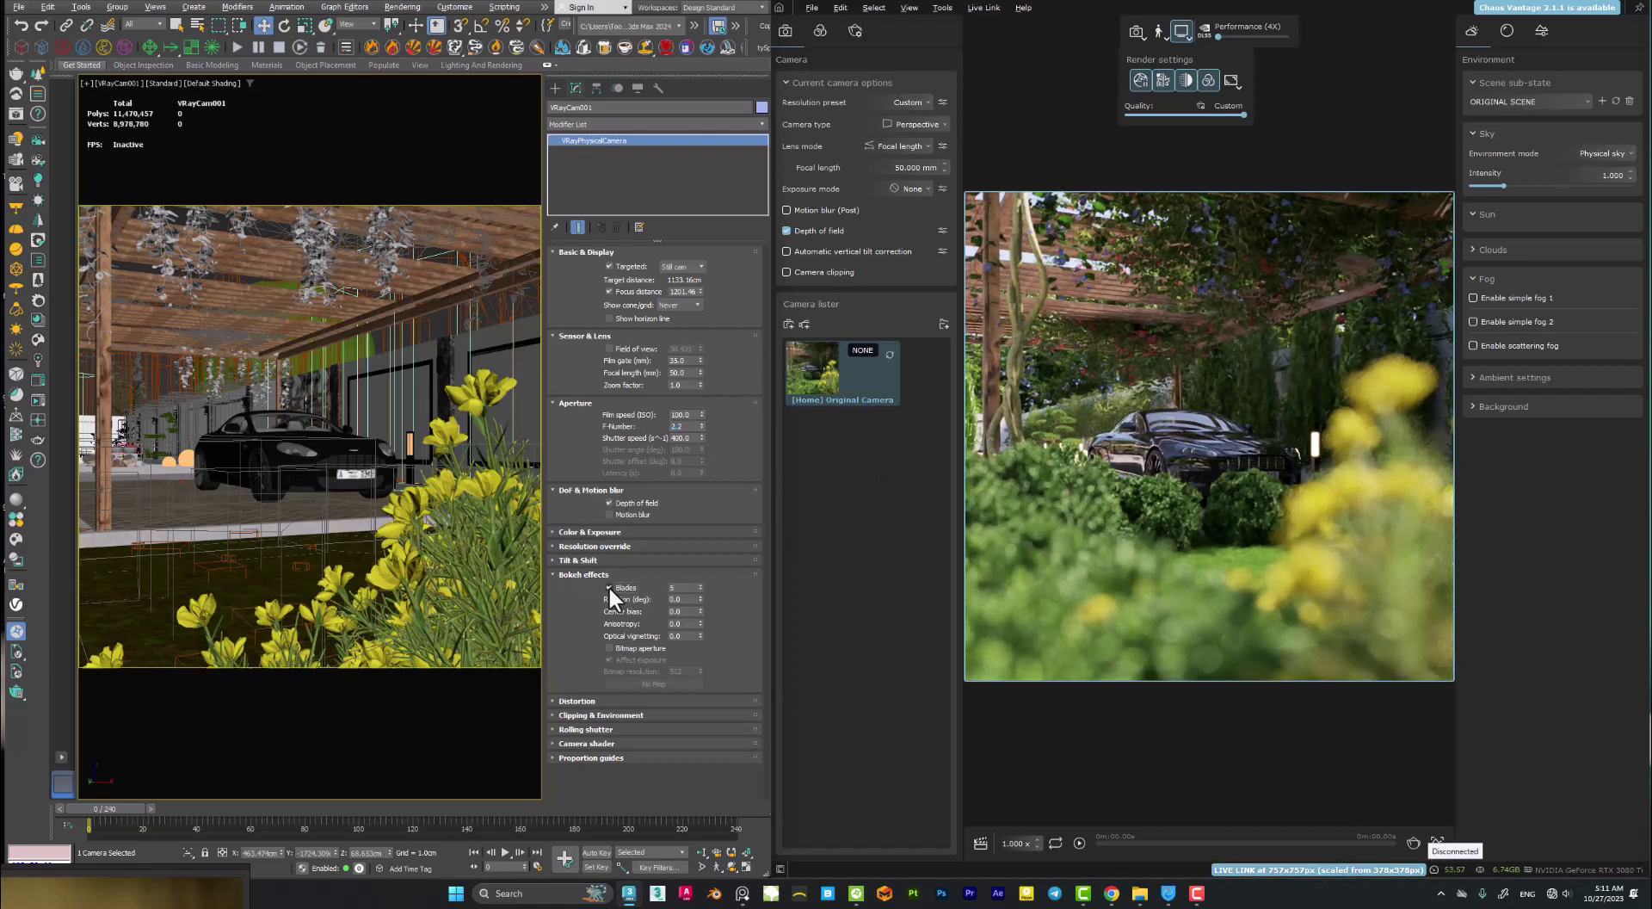
pyautogui.doubleClick(677, 587)
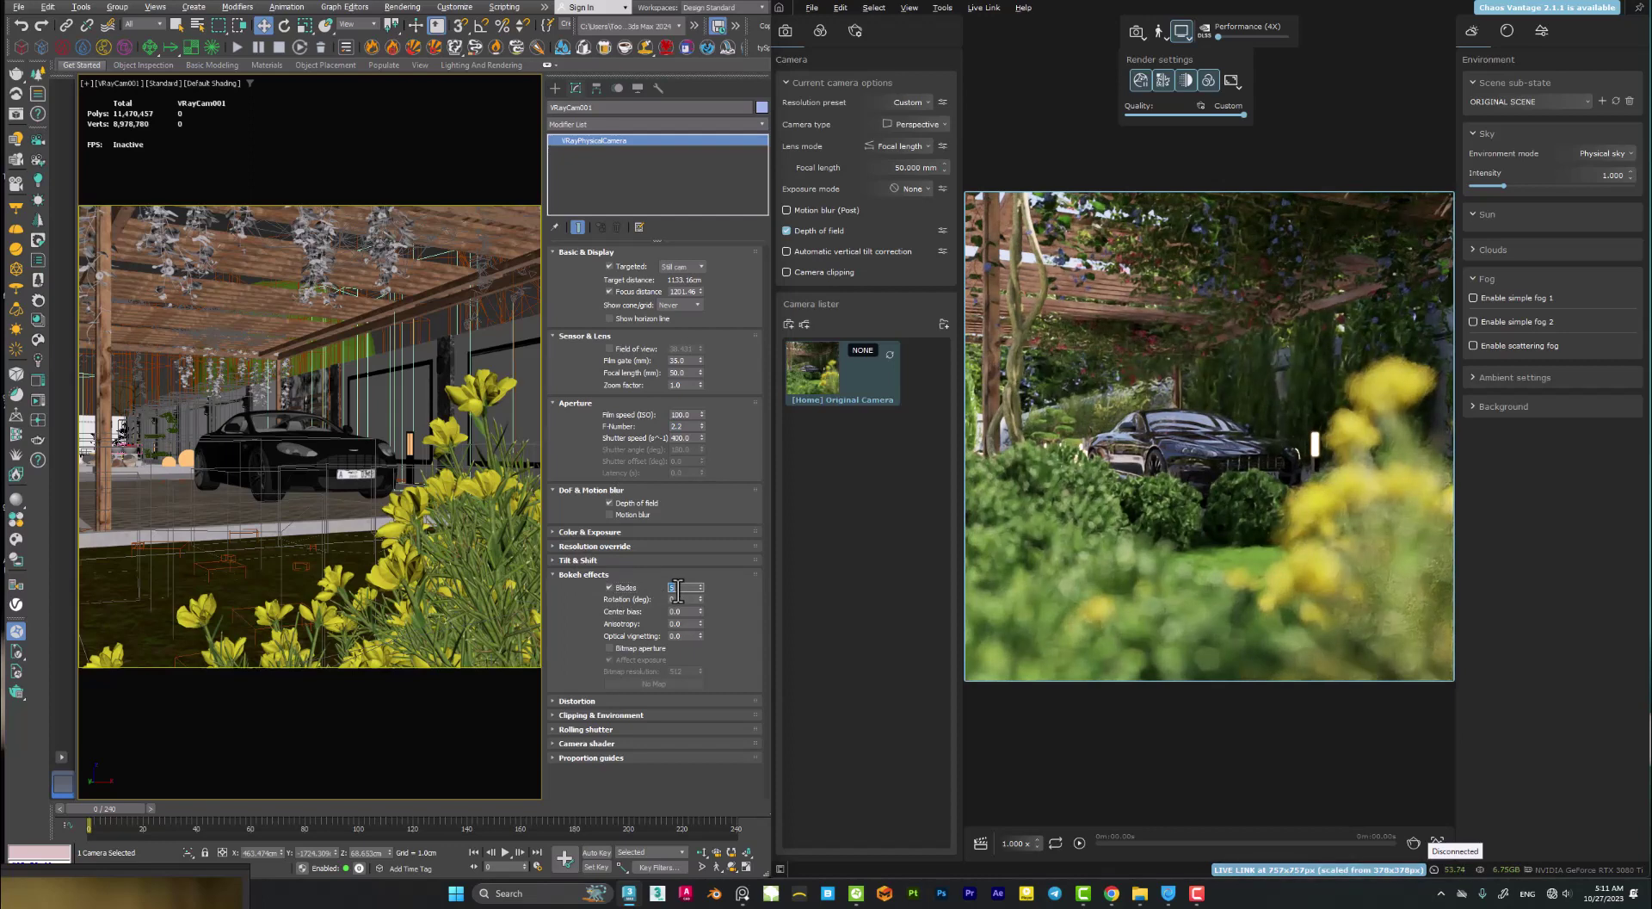
pyautogui.write('2')
pyautogui.press('Return')
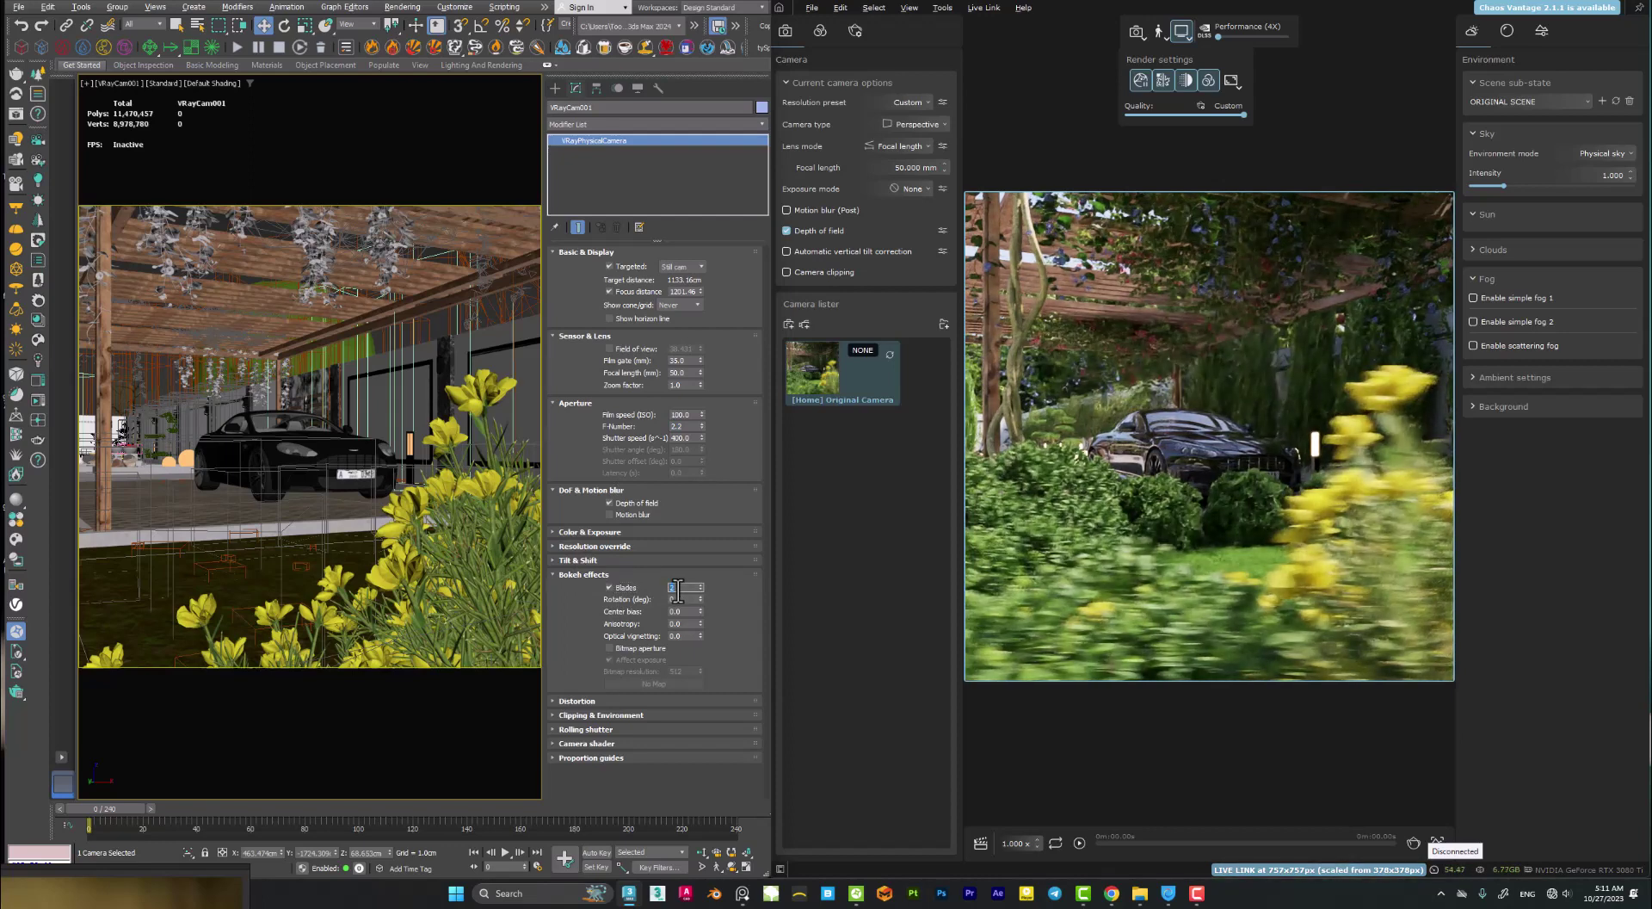
pyautogui.write('3')
pyautogui.press('Return')
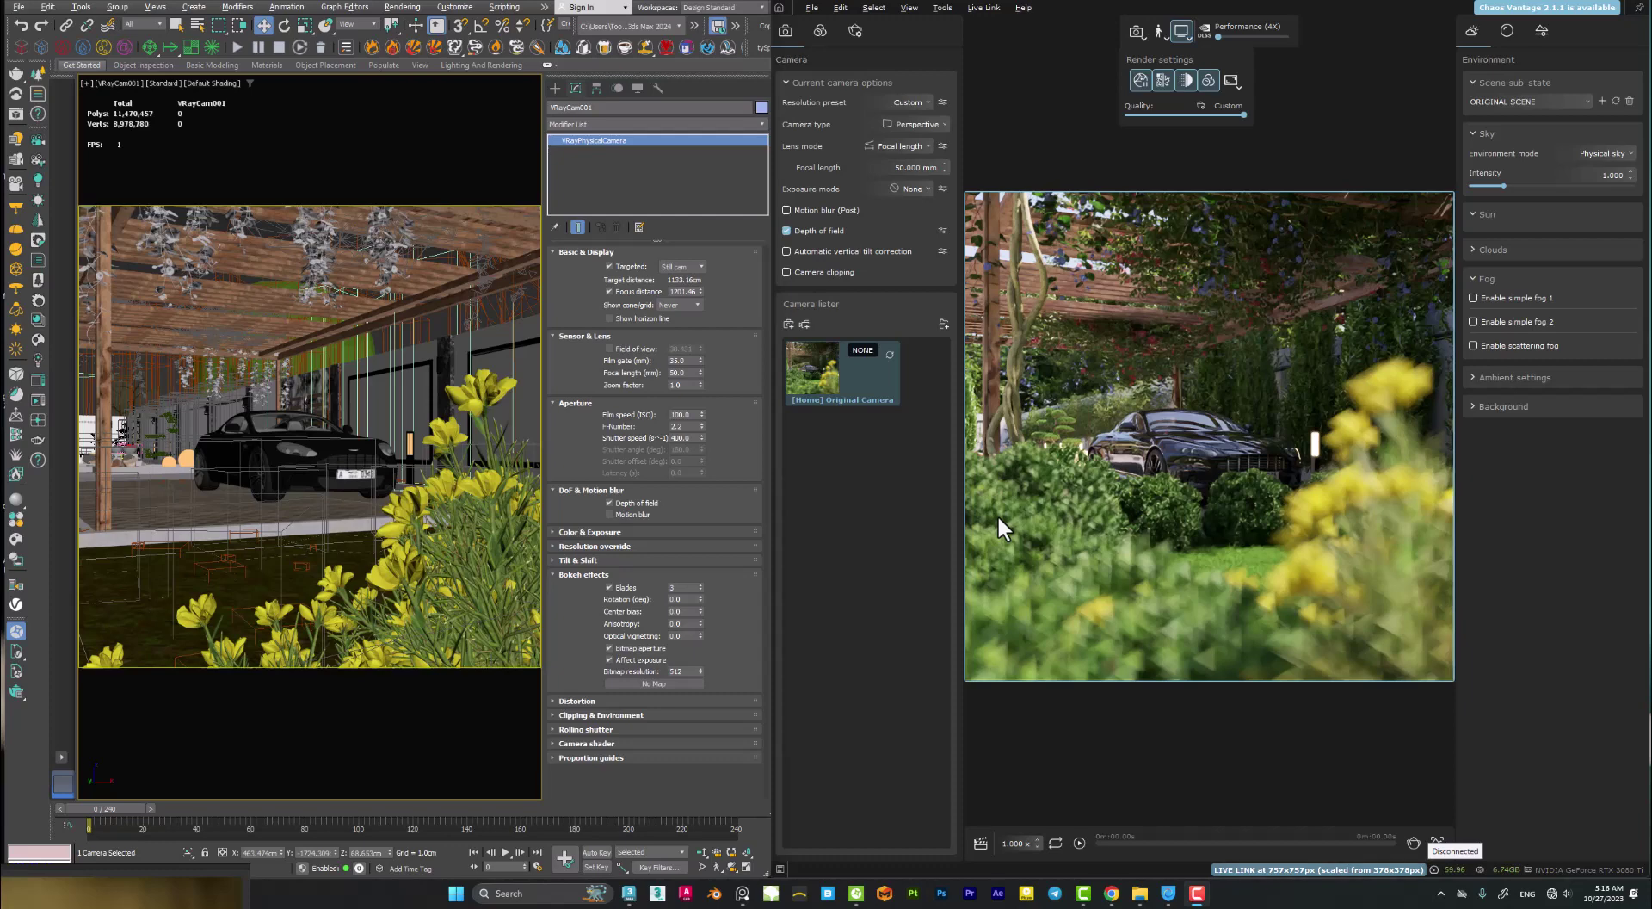
pyautogui.click(609, 587)
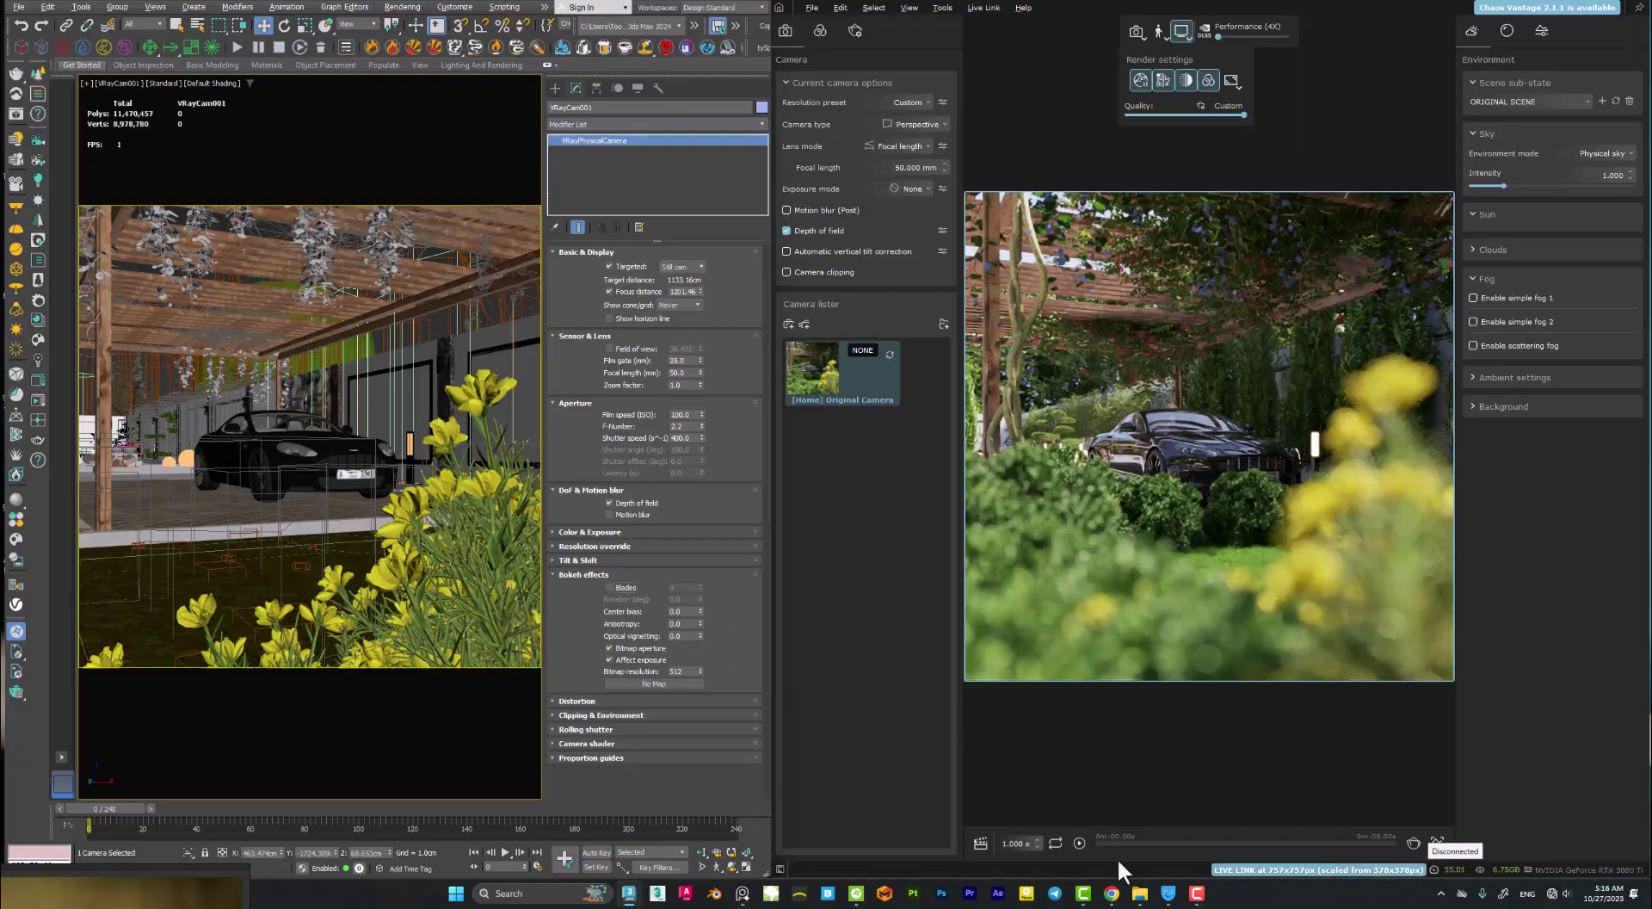
pyautogui.click(1110, 893)
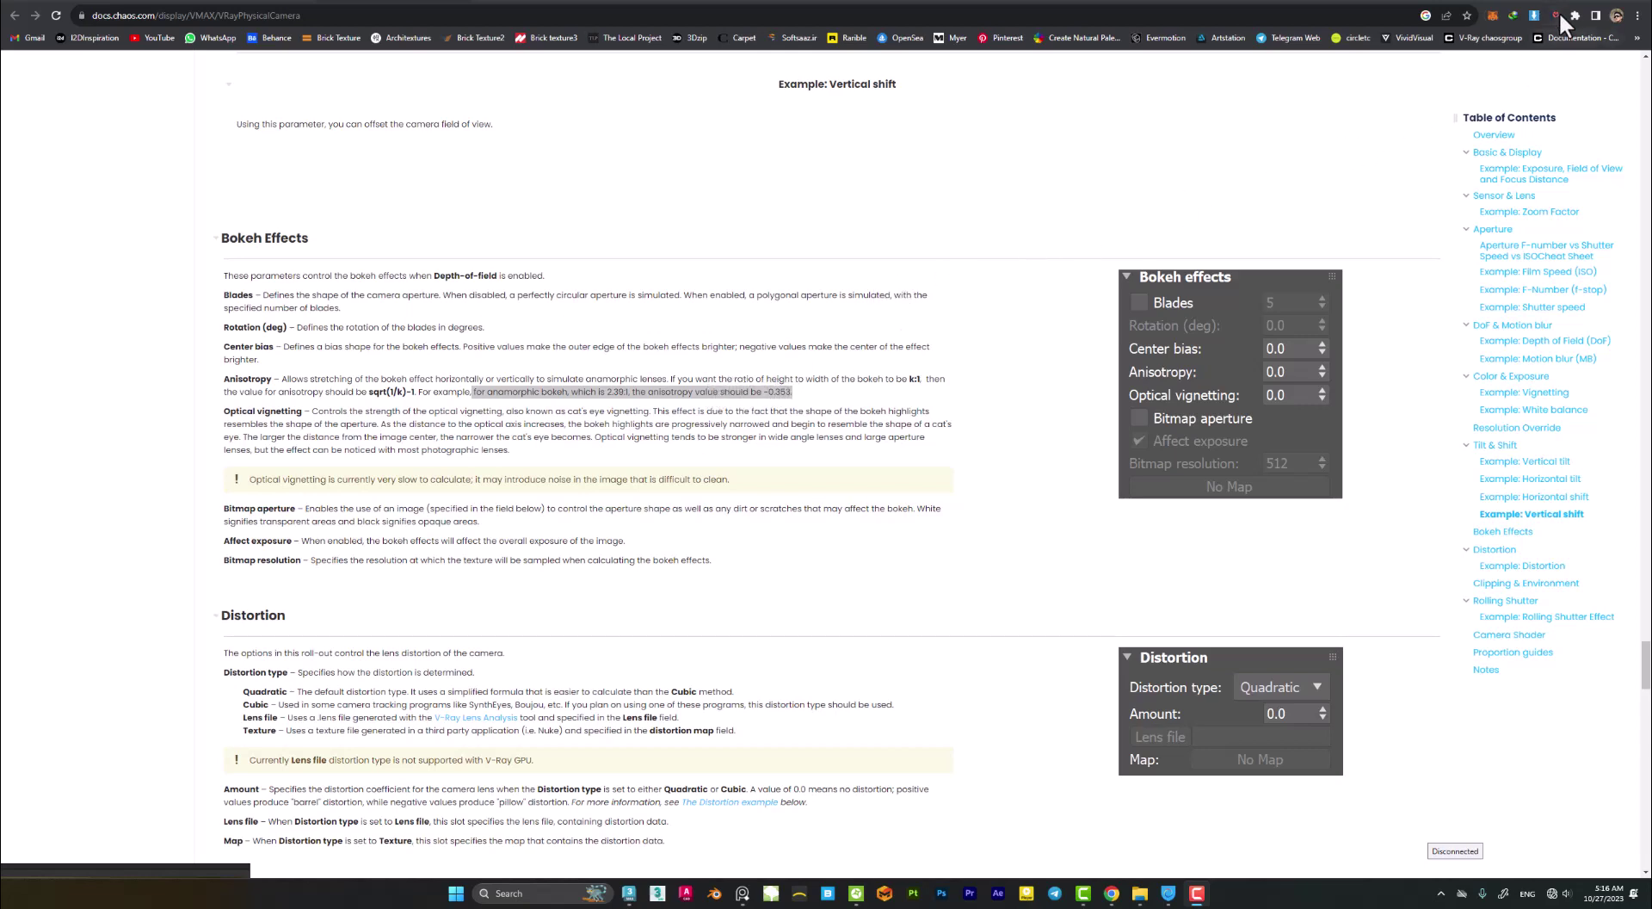
pyautogui.hotkey('alt', 'Tab')
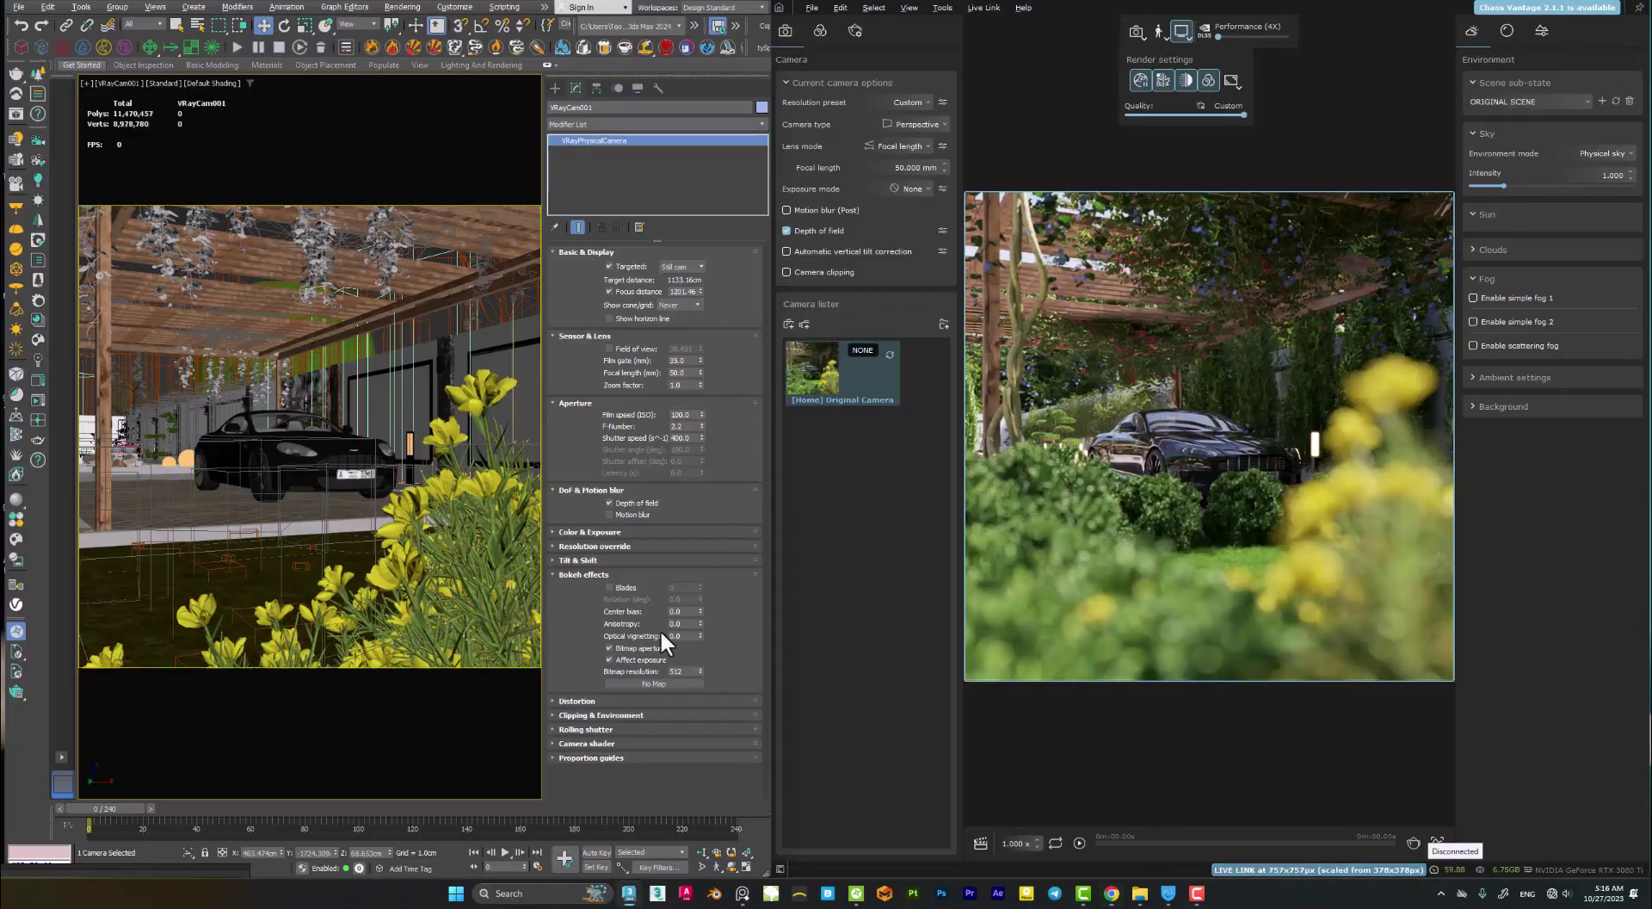
# Set the bokeh Anisotropy to -0.353 for stretched oval highlights.
pyautogui.doubleClick(684, 623)
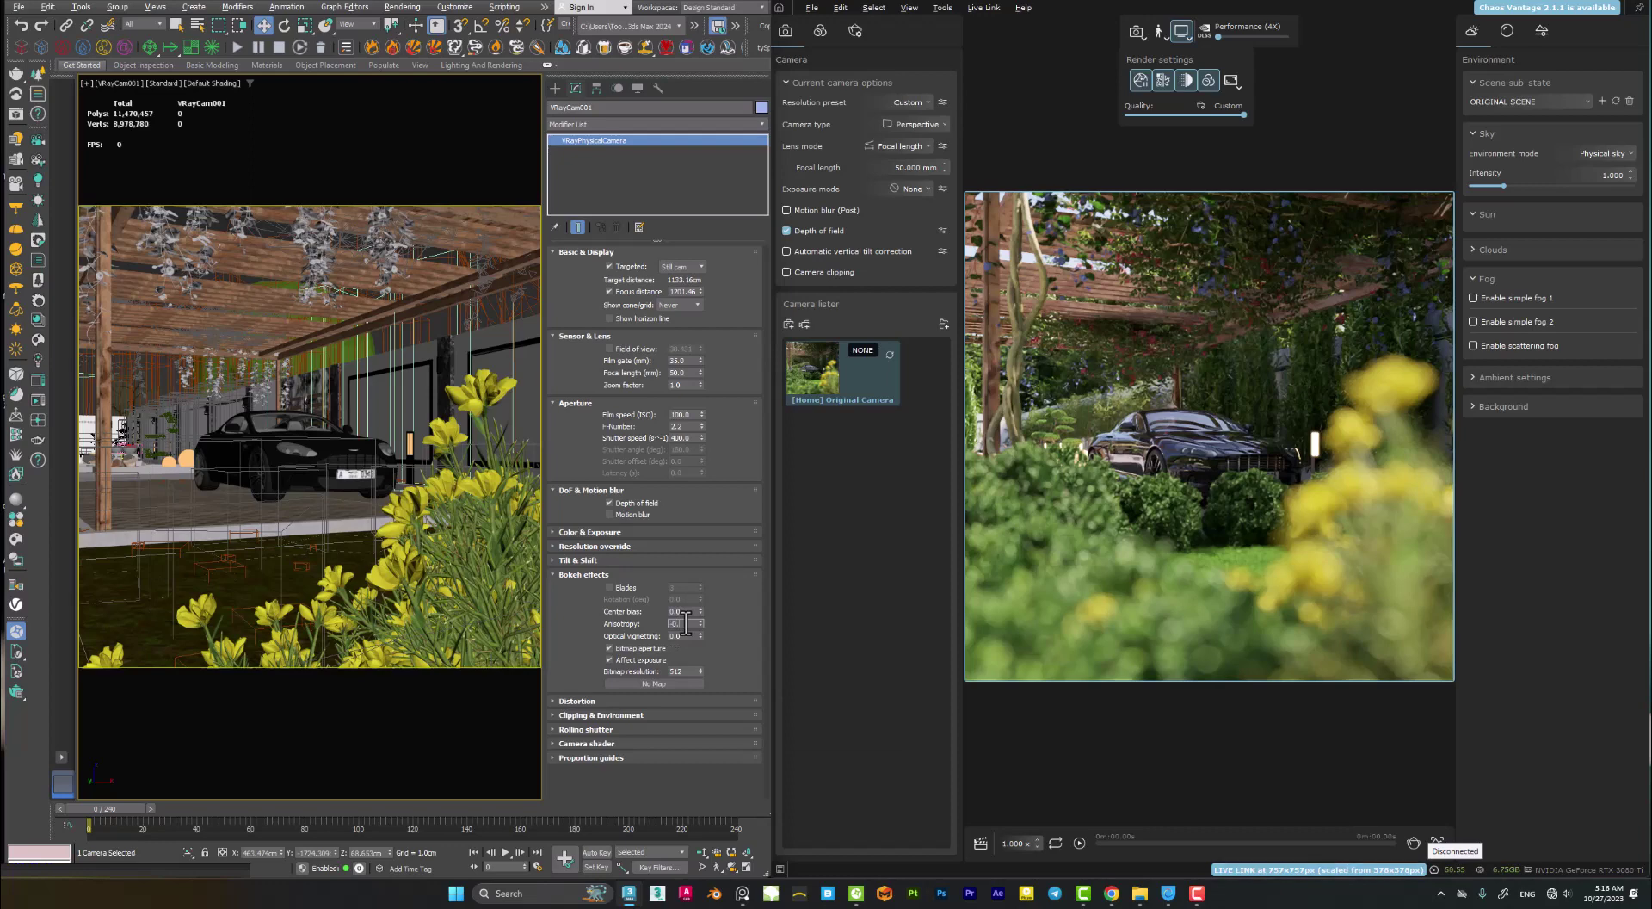
pyautogui.write('-0.353')
pyautogui.press('Return')
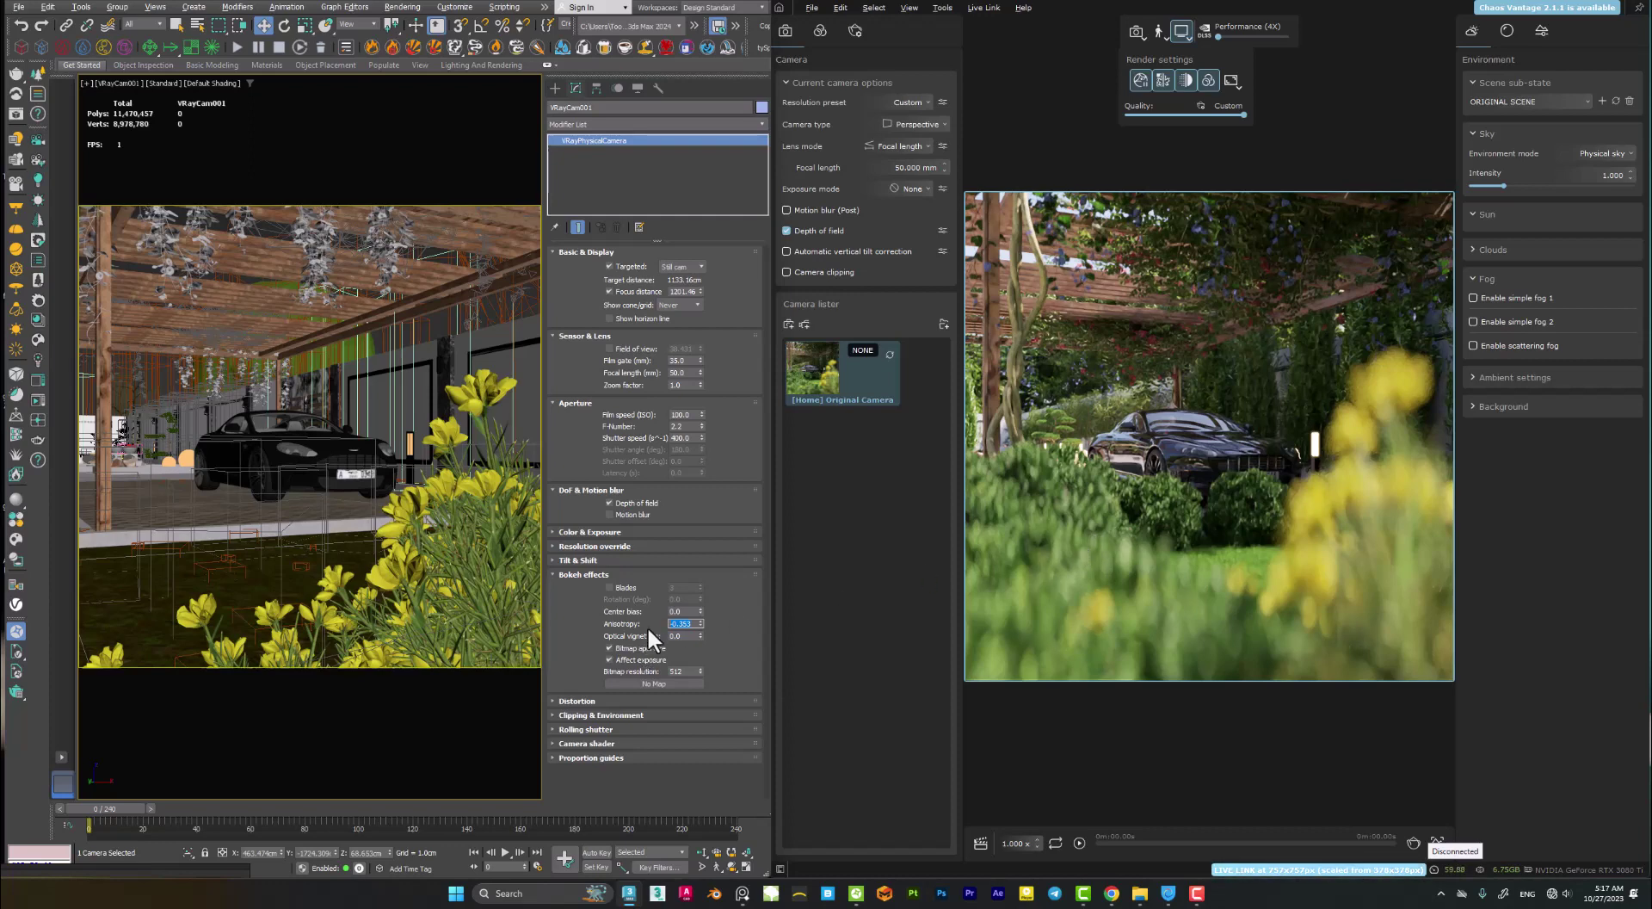
# Set the bokeh Center bias to 1.0.
pyautogui.doubleClick(681, 611)
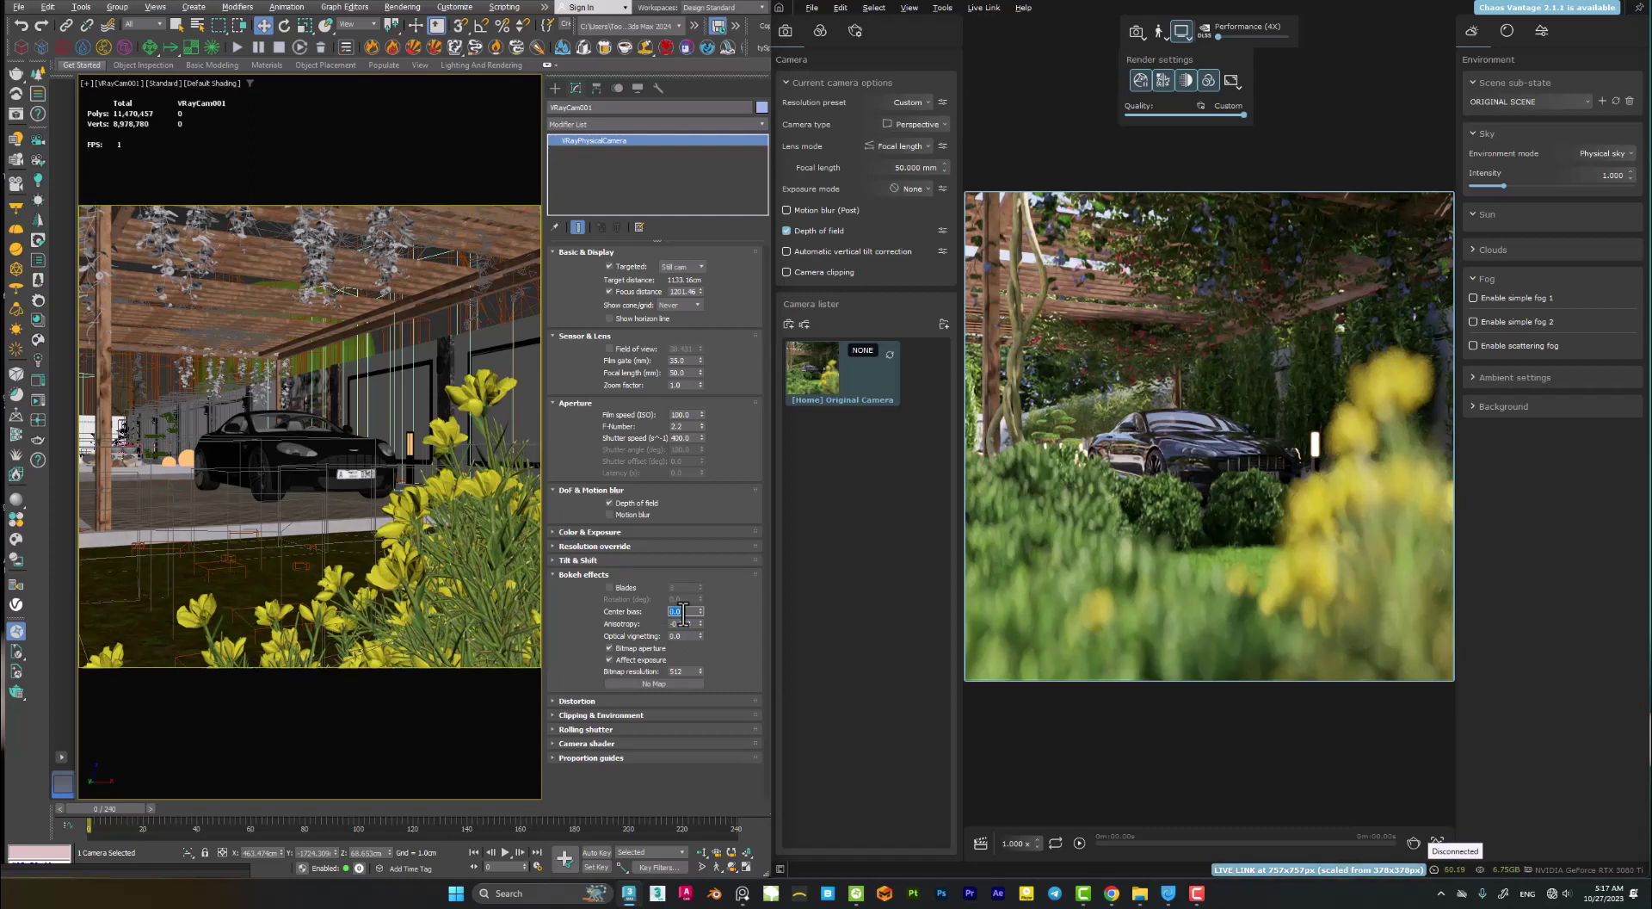
pyautogui.write('1')
pyautogui.press('Return')
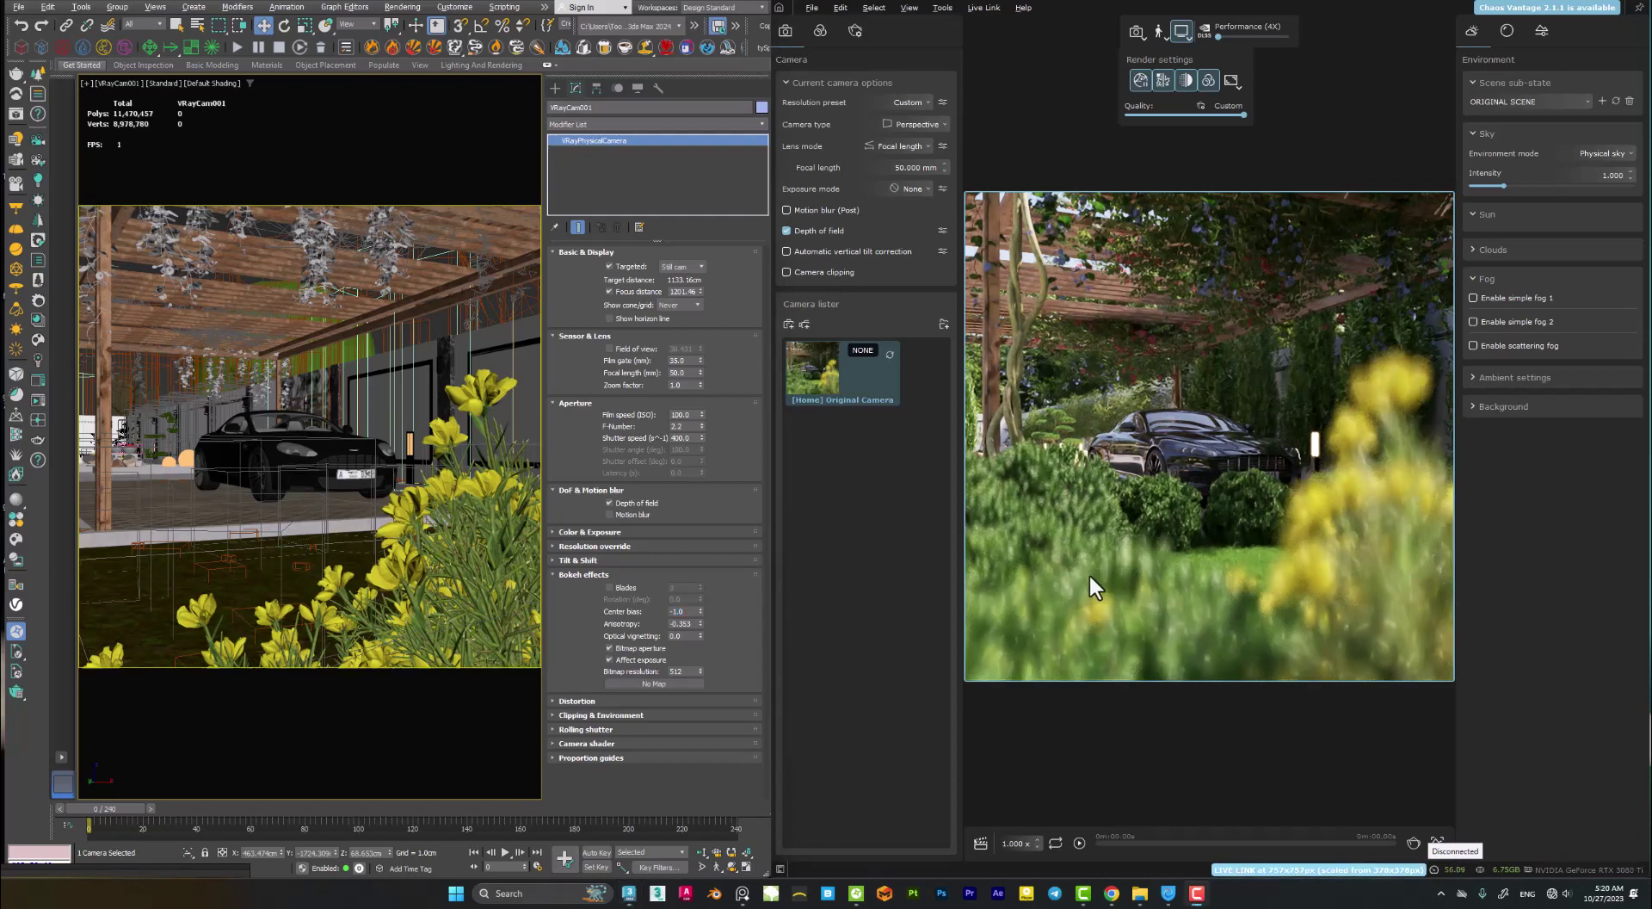
# Re-enter Center bias 1.0, then bring up the YouTube channel page in Chrome.
pyautogui.doubleClick(689, 612)
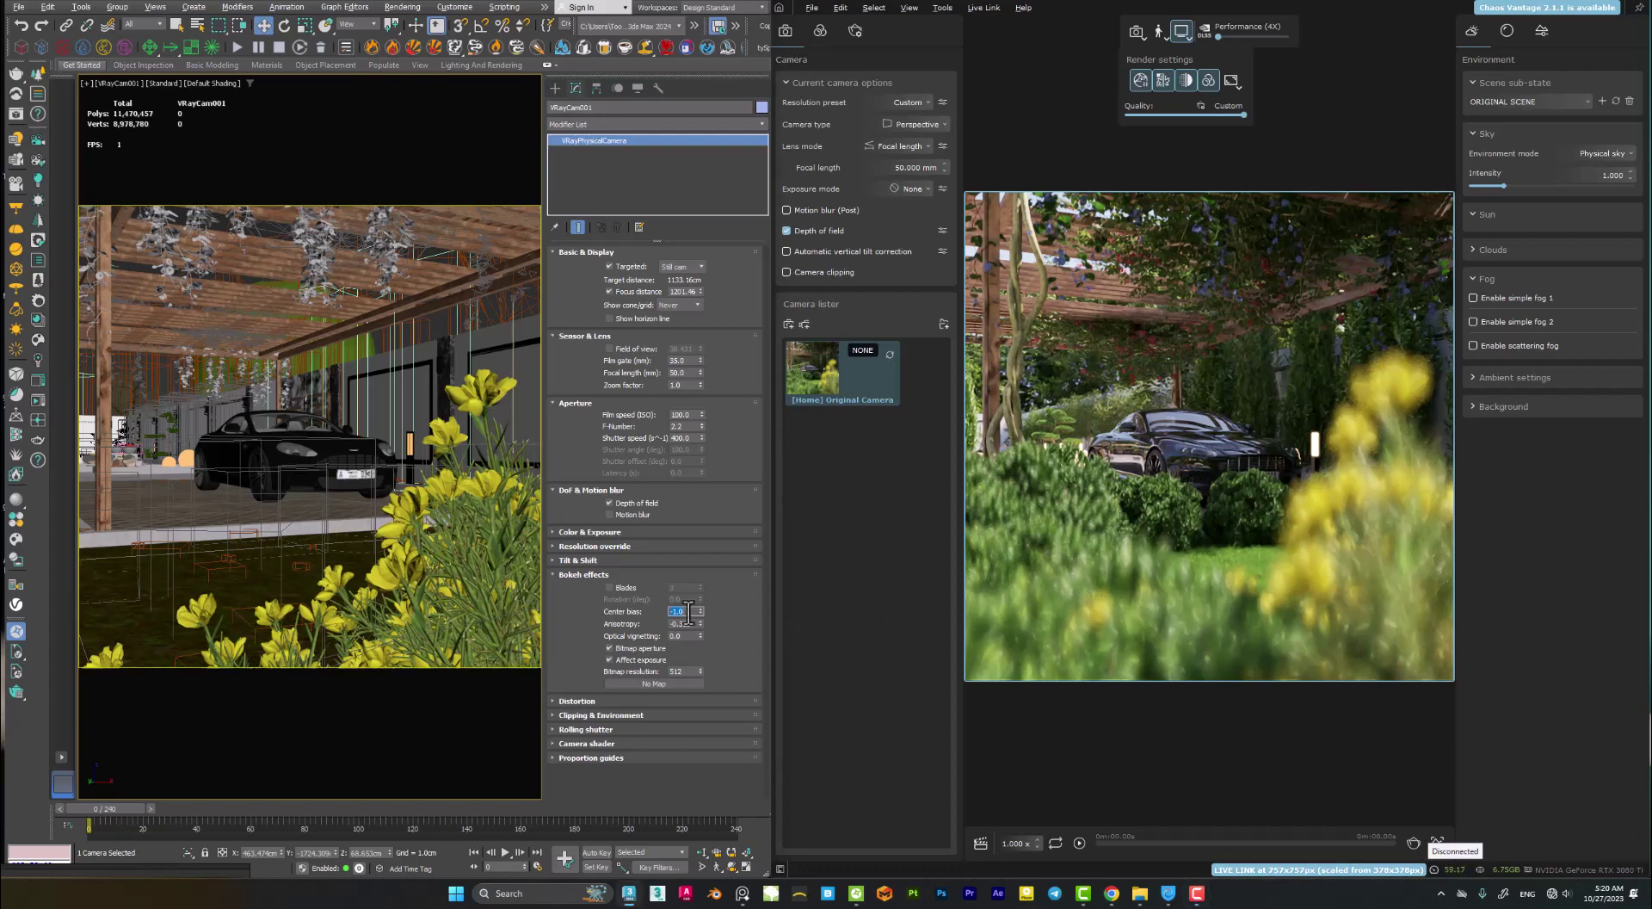
pyautogui.write('1')
pyautogui.press('Return')
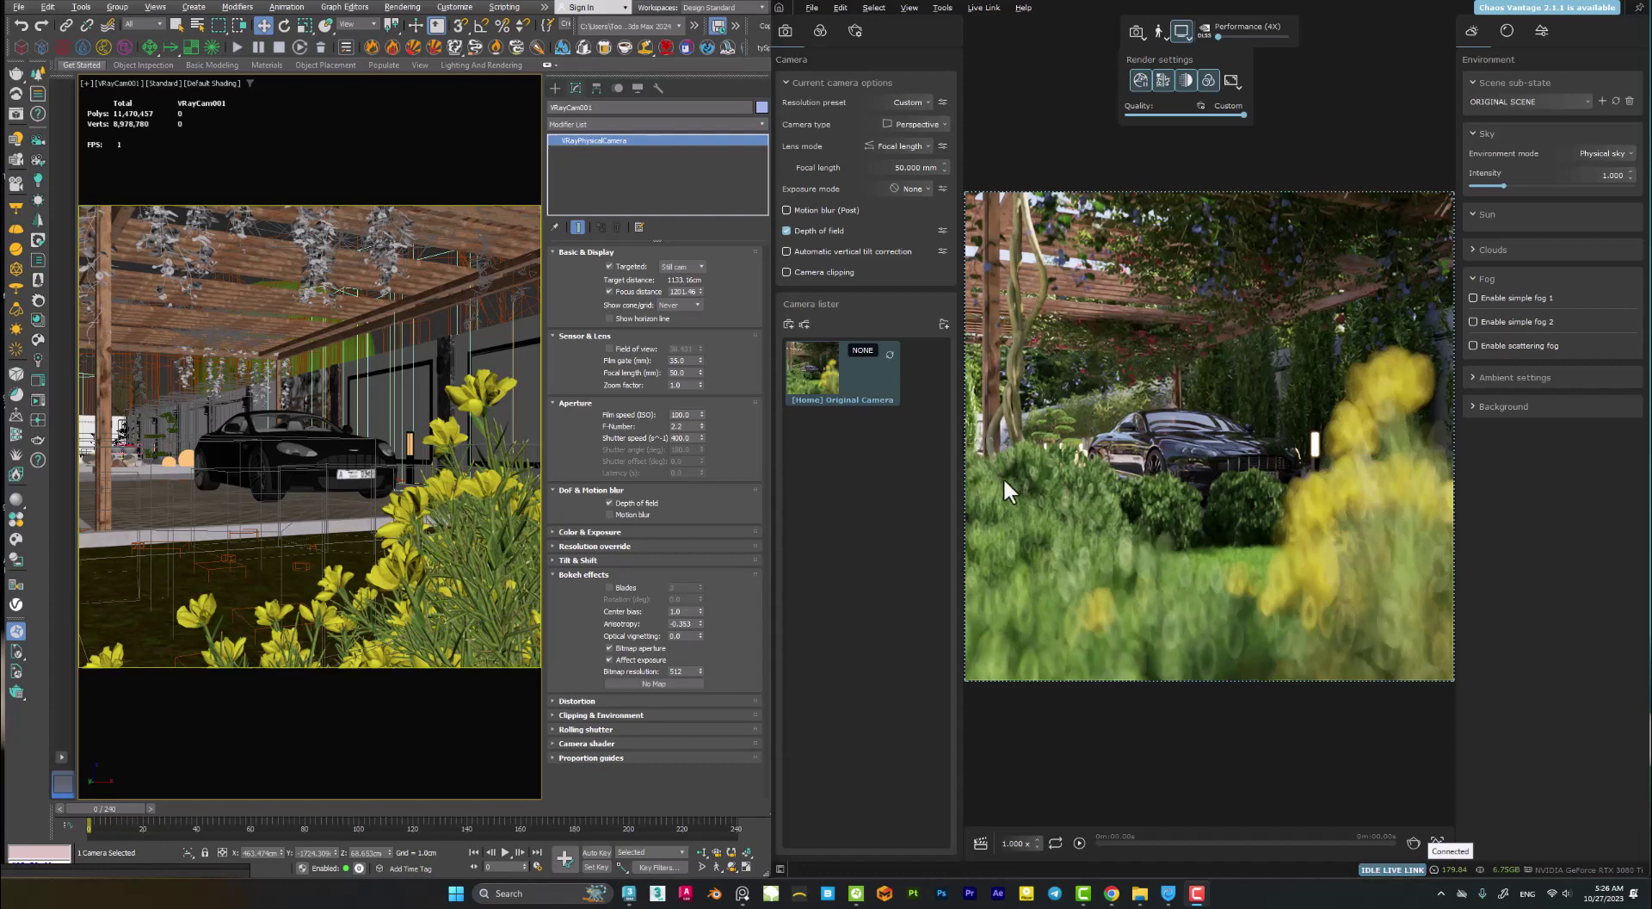
pyautogui.click(1111, 892)
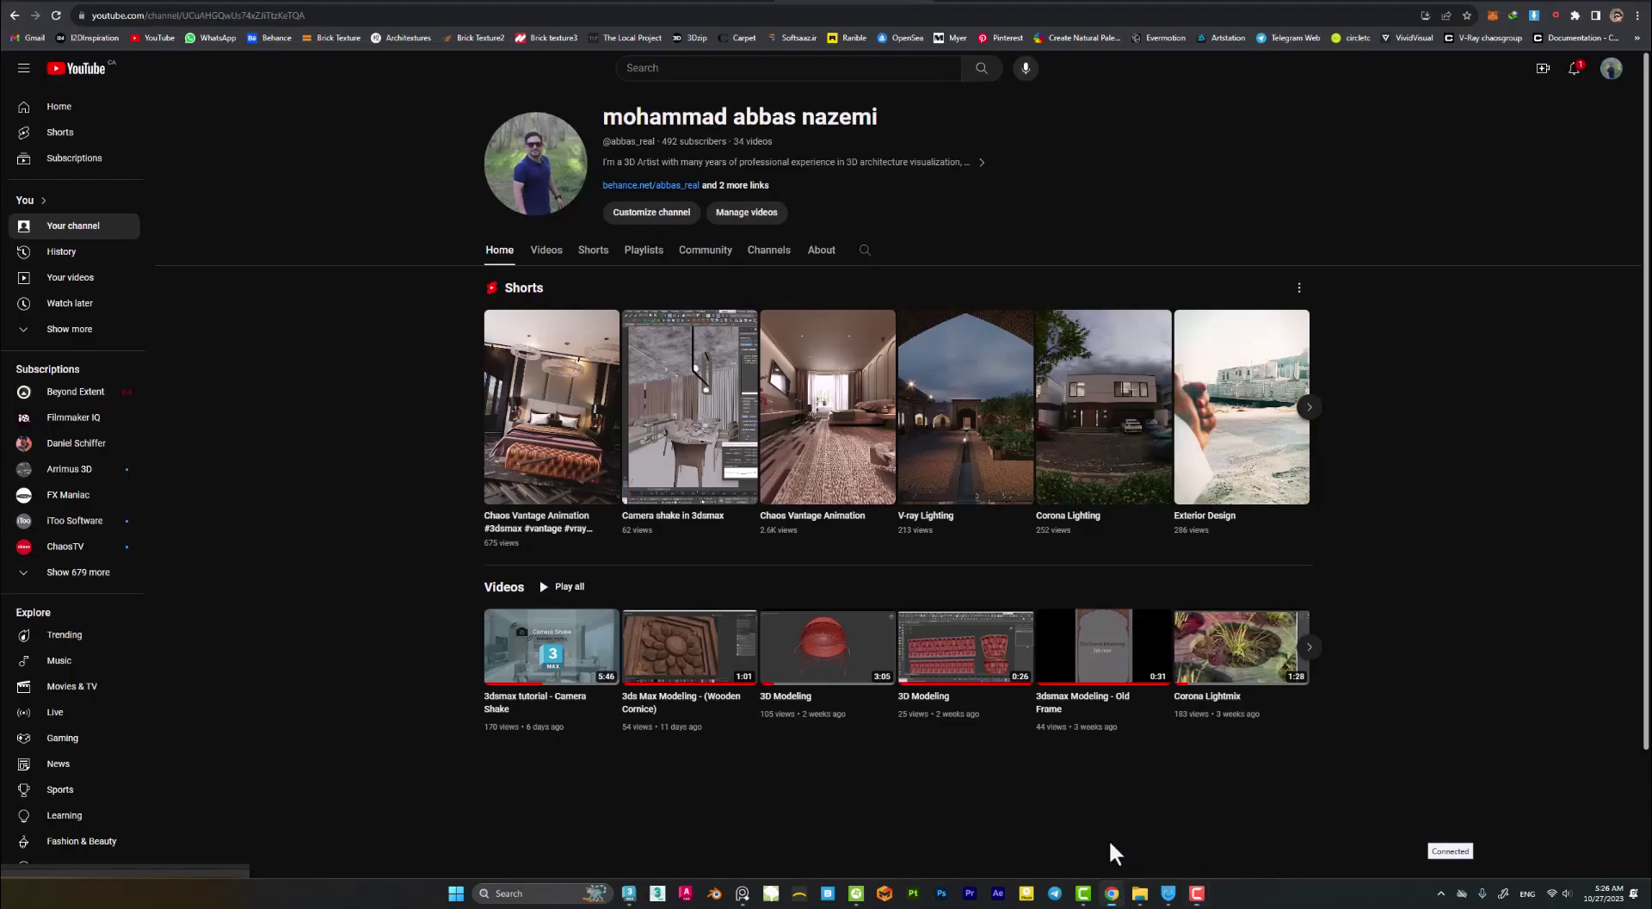